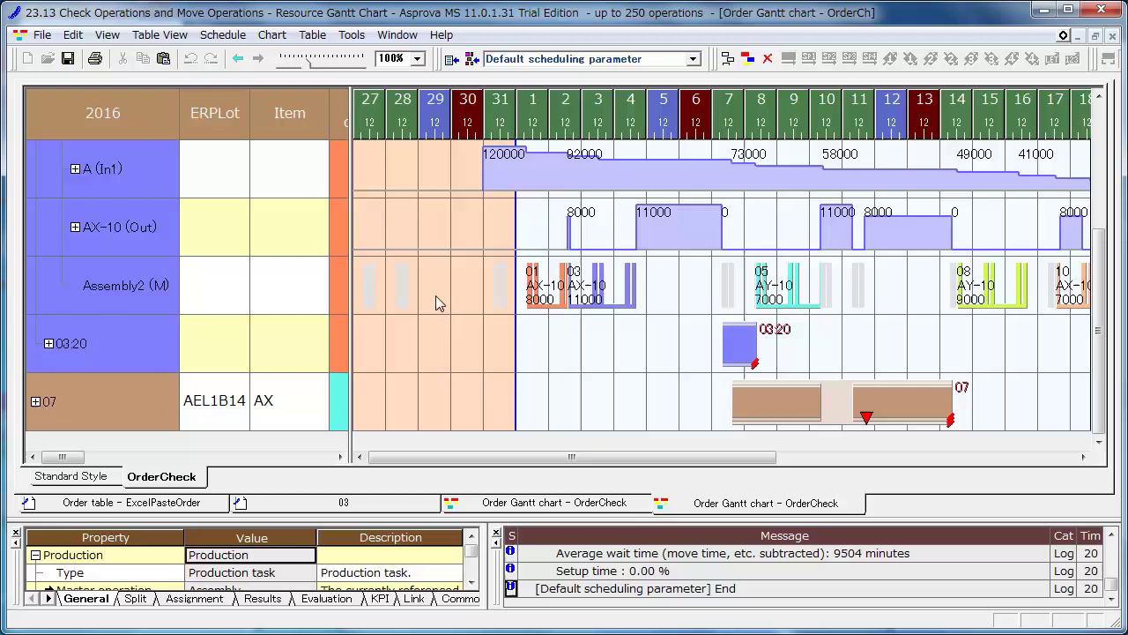
Close all open windows and open a new Resource Gantt Chart.
click(397, 35)
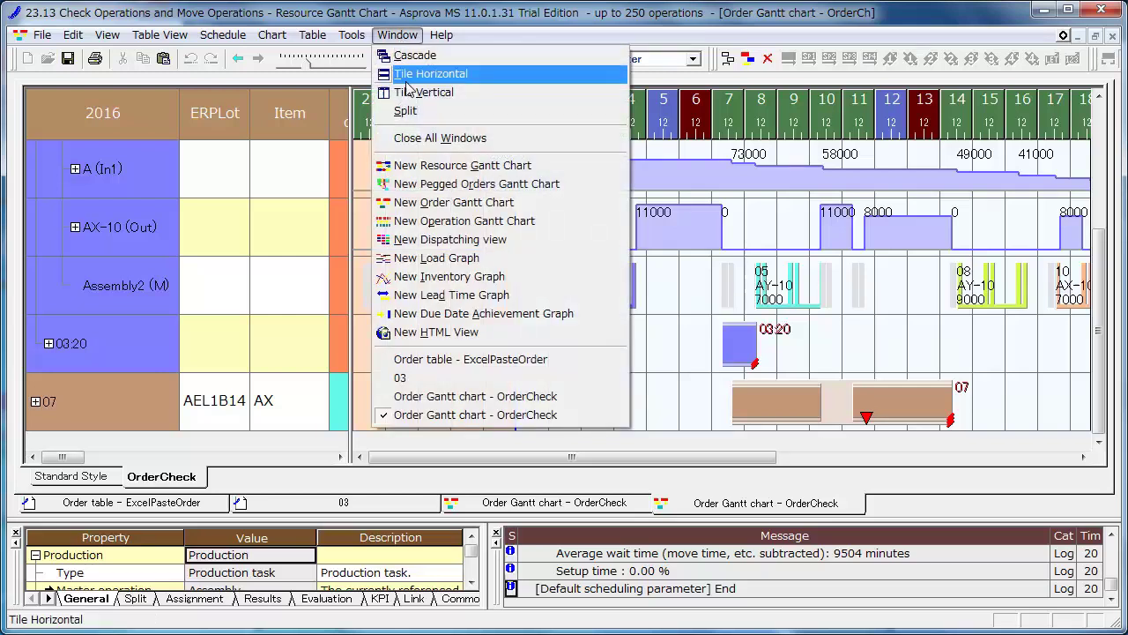
click(407, 141)
click(266, 34)
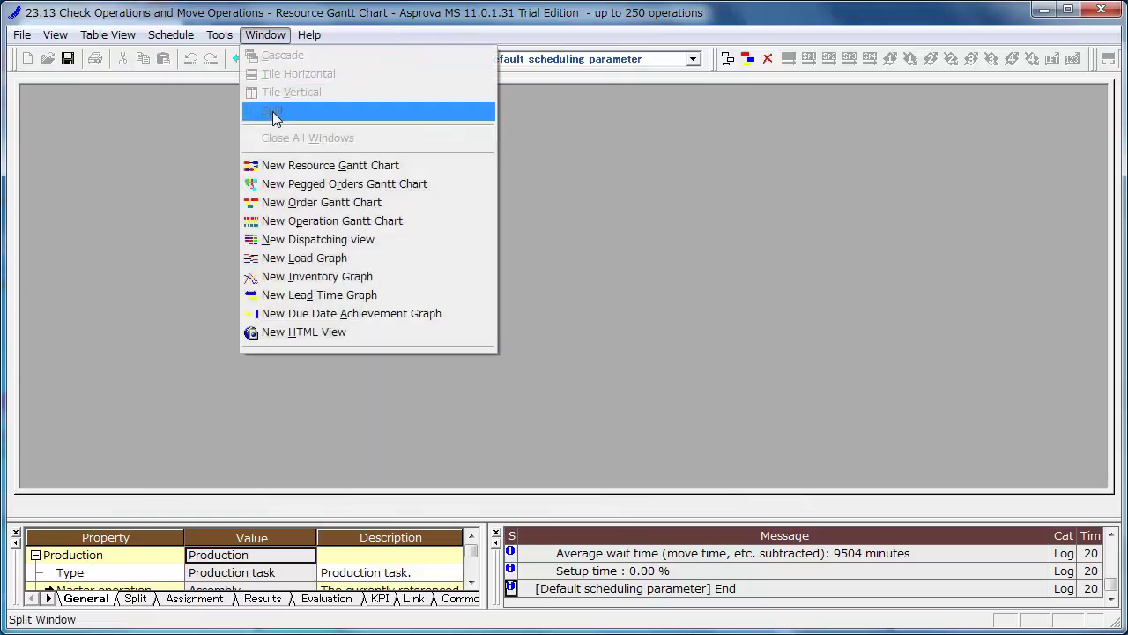
click(267, 166)
click(1012, 189)
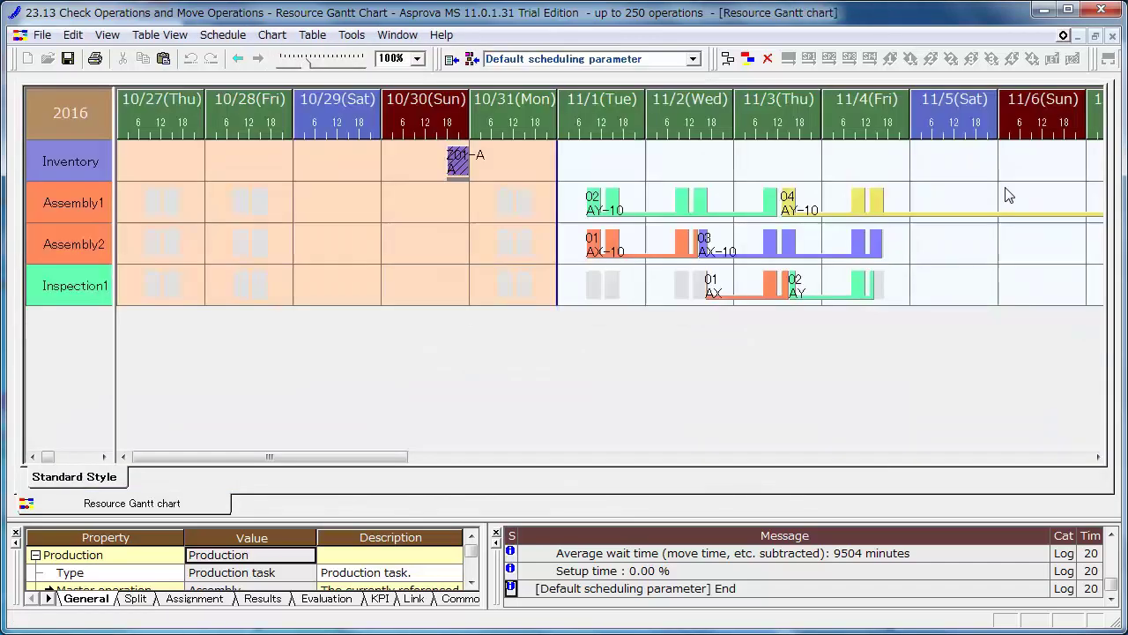
Examine the Assembly1, Assembly2 and Inspection1 resource rows one after another in the Gantt chart.
click(73, 195)
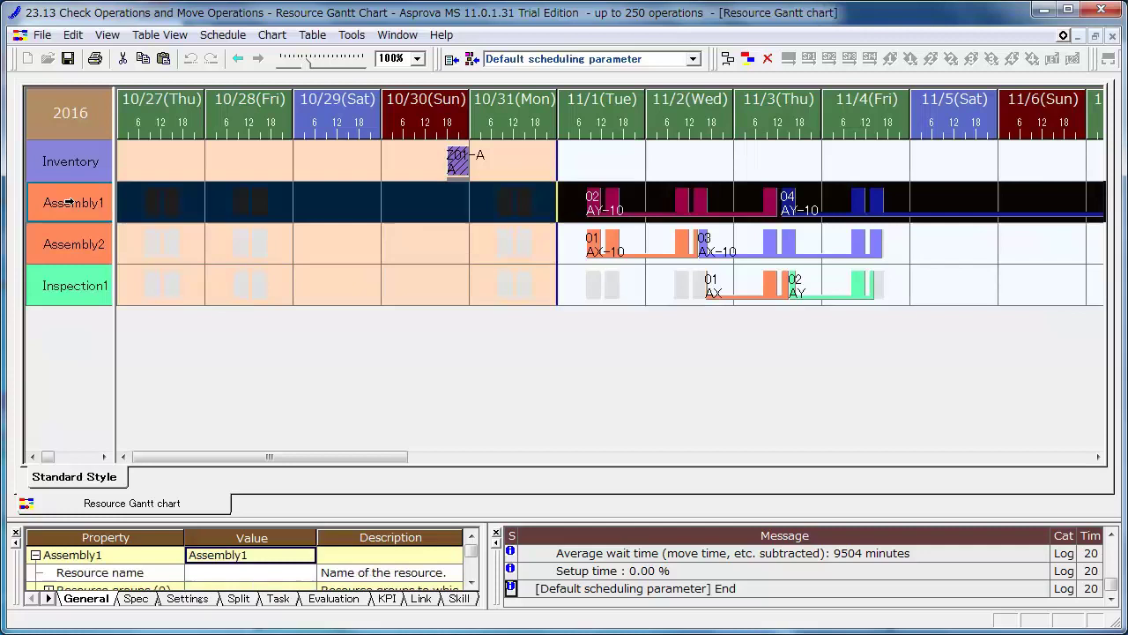
click(74, 236)
click(74, 282)
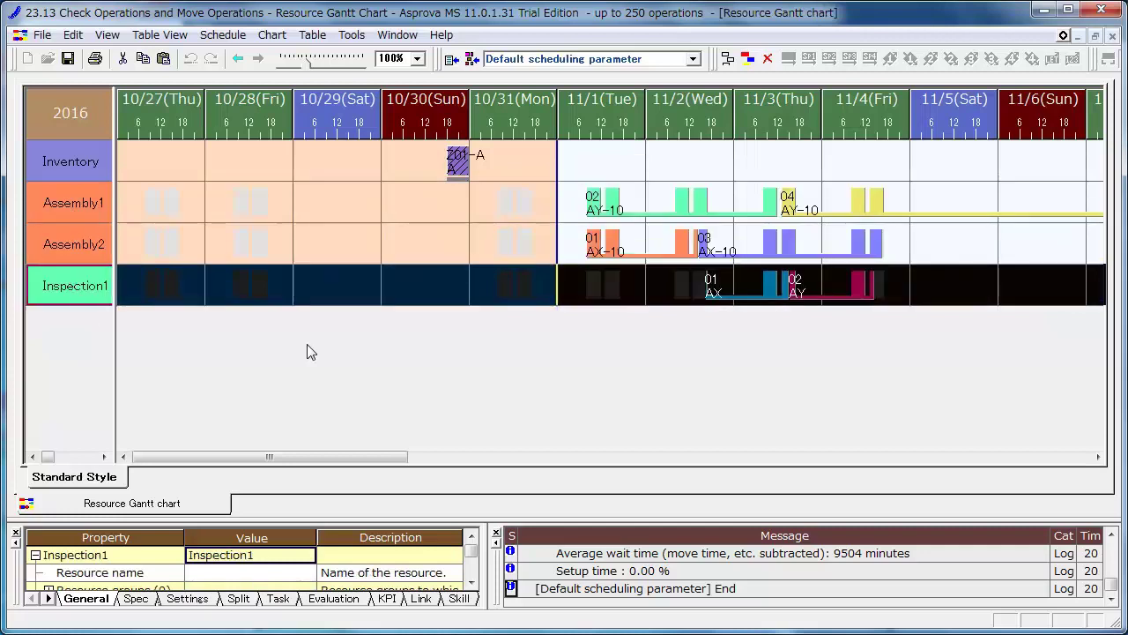
click(484, 246)
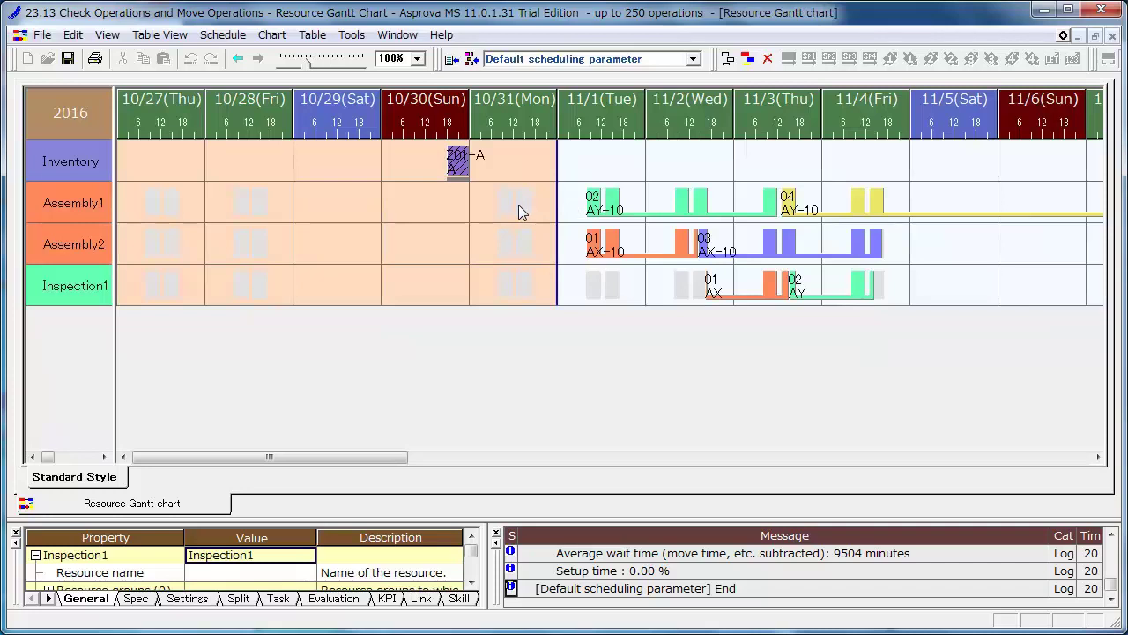
Open the Use instruction data tip text expression in the Resource Gantt chart's display settings and clear its existing expression.
right_click(57, 119)
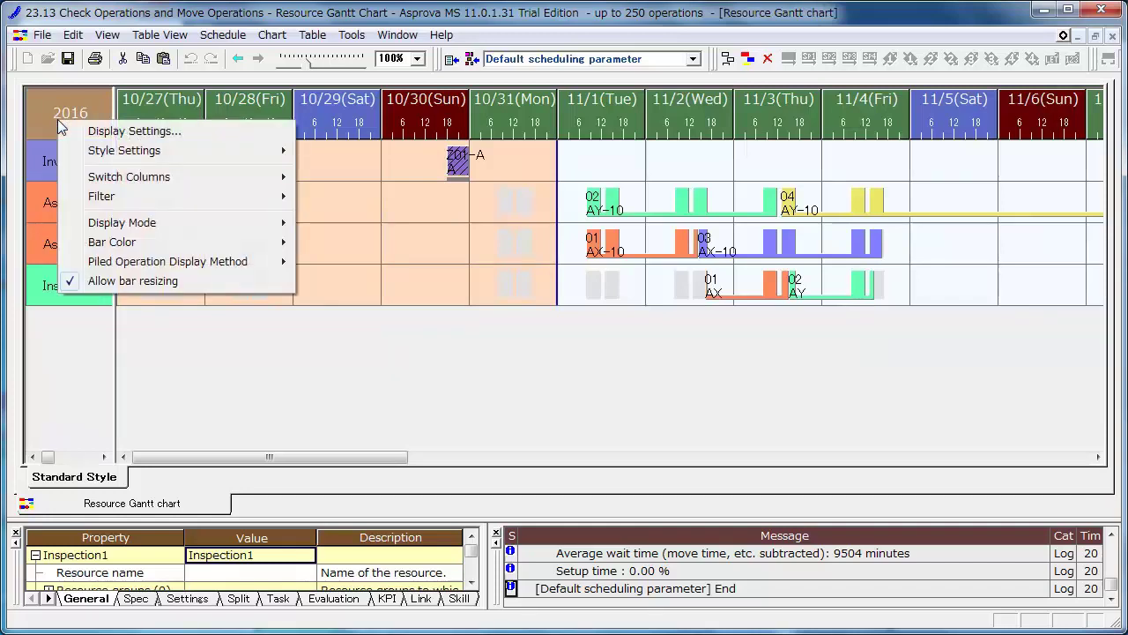
click(175, 139)
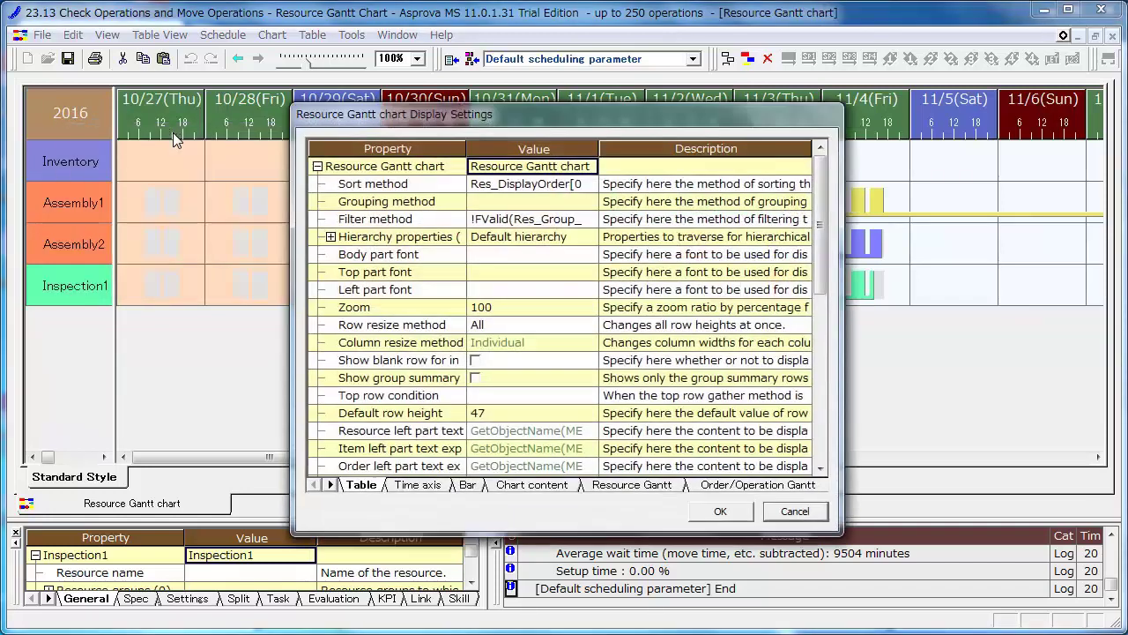
click(632, 486)
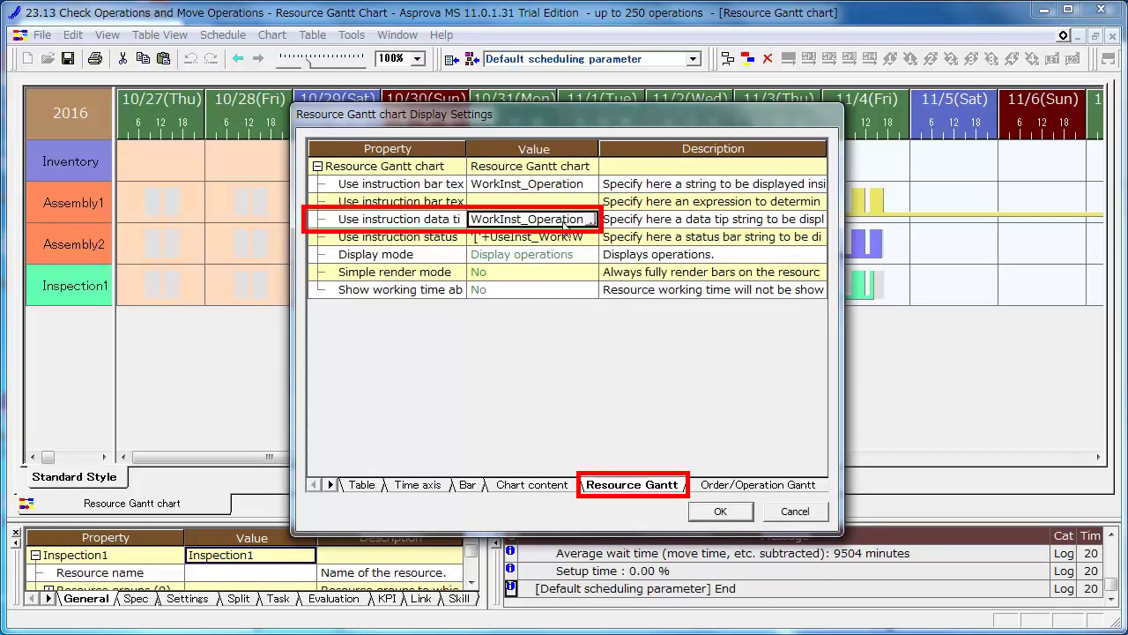
click(589, 220)
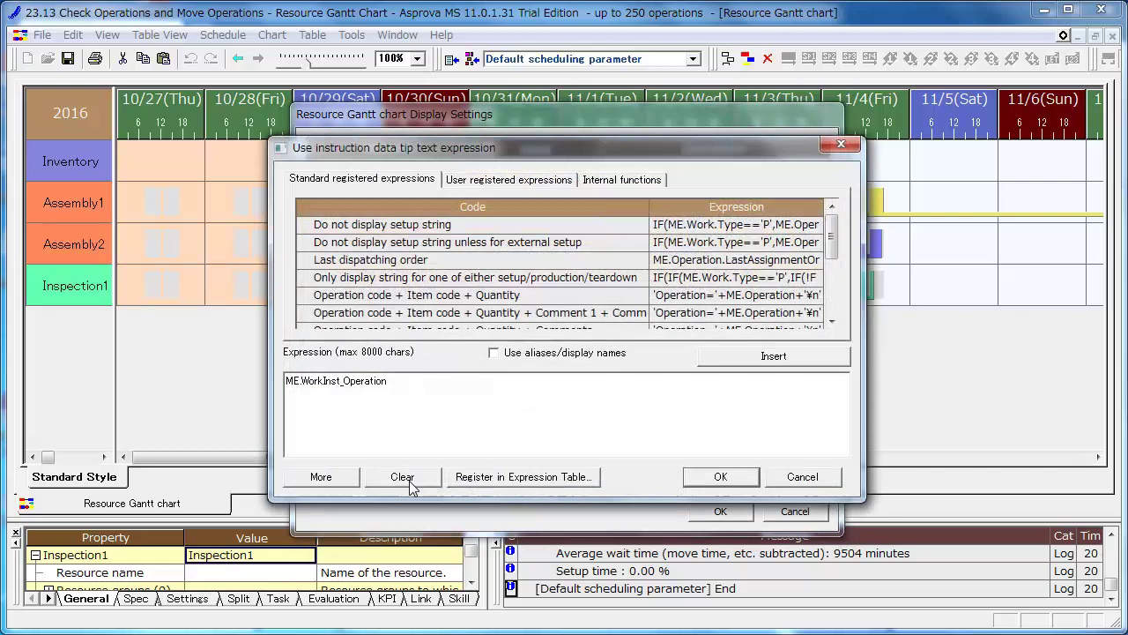
click(408, 481)
Insert the standard registered expression "Operation code + Item code + Quantity + LET" as the data tip text and apply the display settings.
click(831, 322)
click(831, 322)
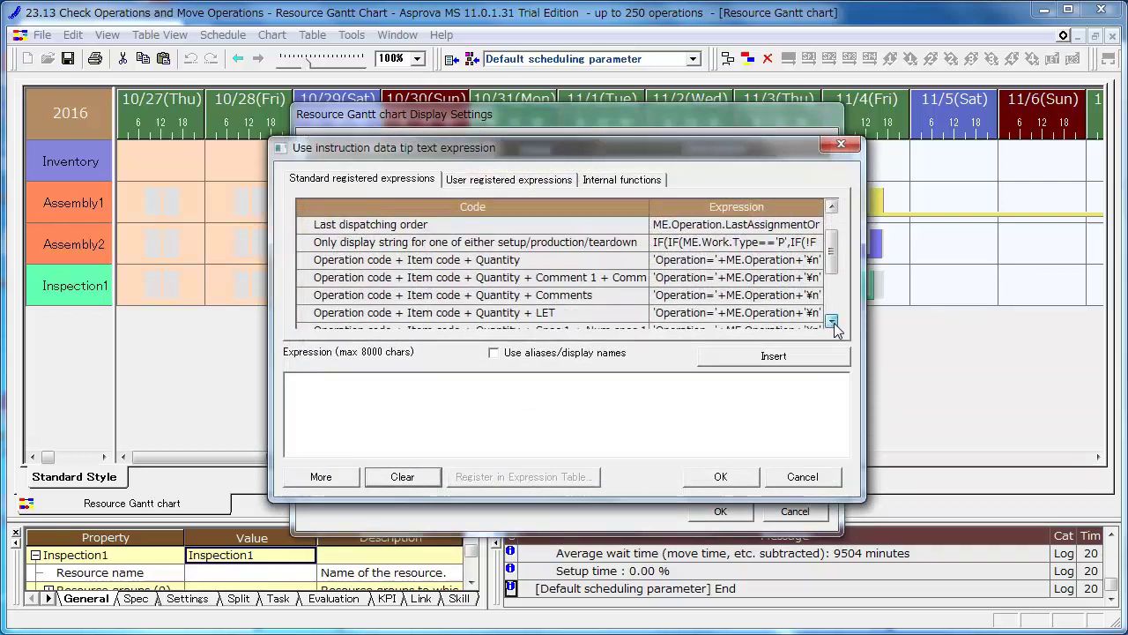
click(831, 321)
click(555, 298)
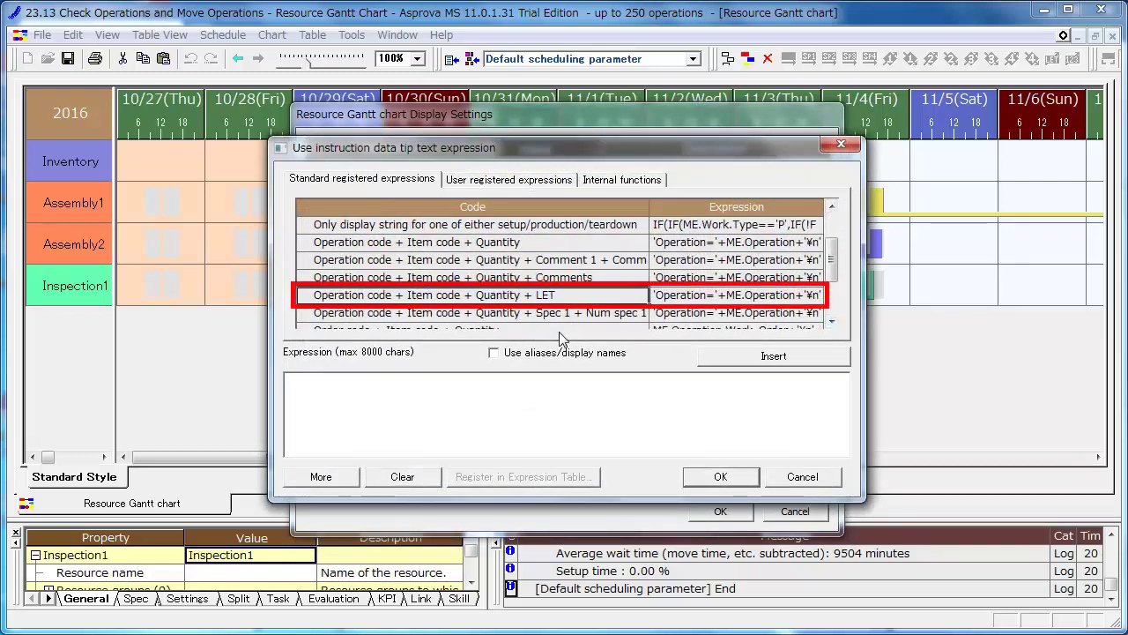
click(756, 358)
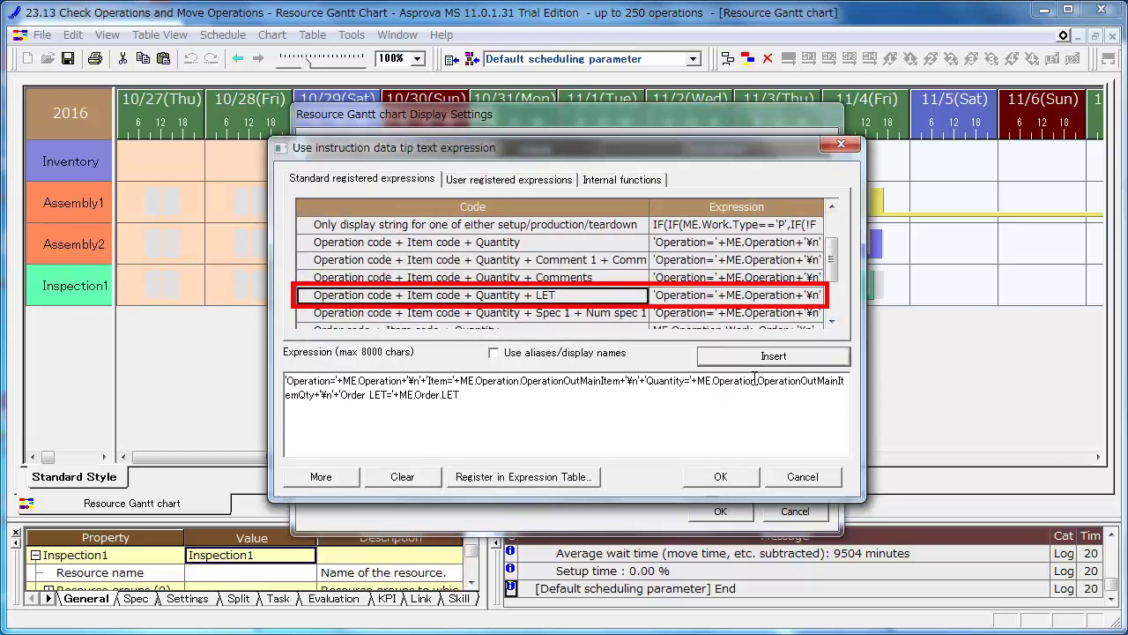
click(720, 476)
click(720, 511)
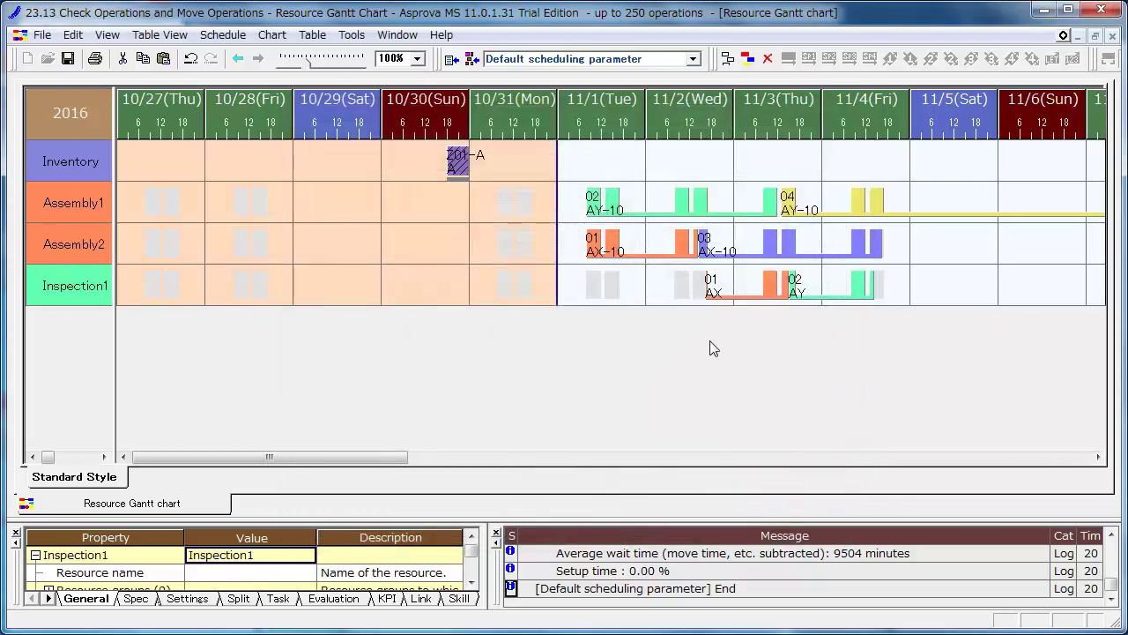
Save the current Resource Gantt chart display settings as a new style named ScheduleCheck.
mouse_move(614, 207)
right_click(65, 121)
mouse_move(239, 147)
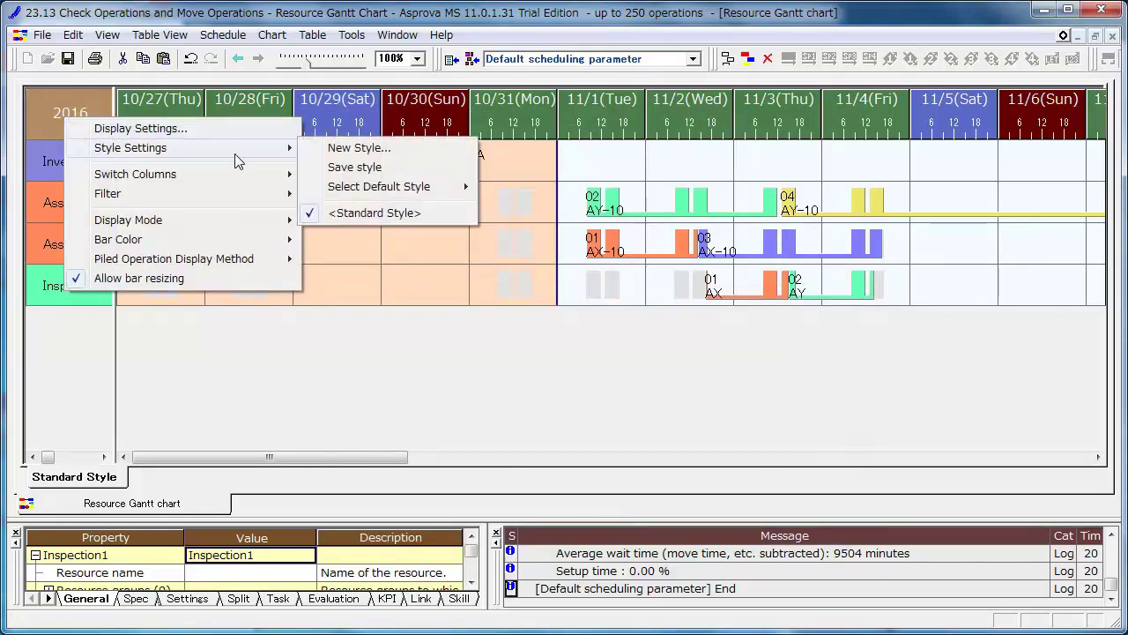
click(334, 148)
text(S)
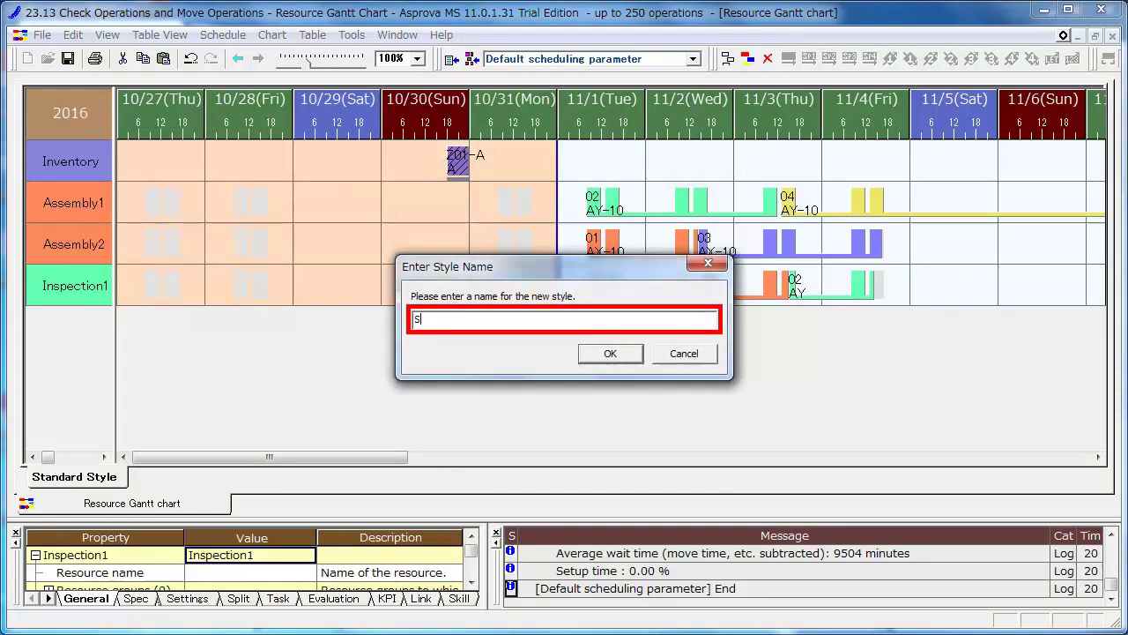
text(cheduleCheck)
key(Return)
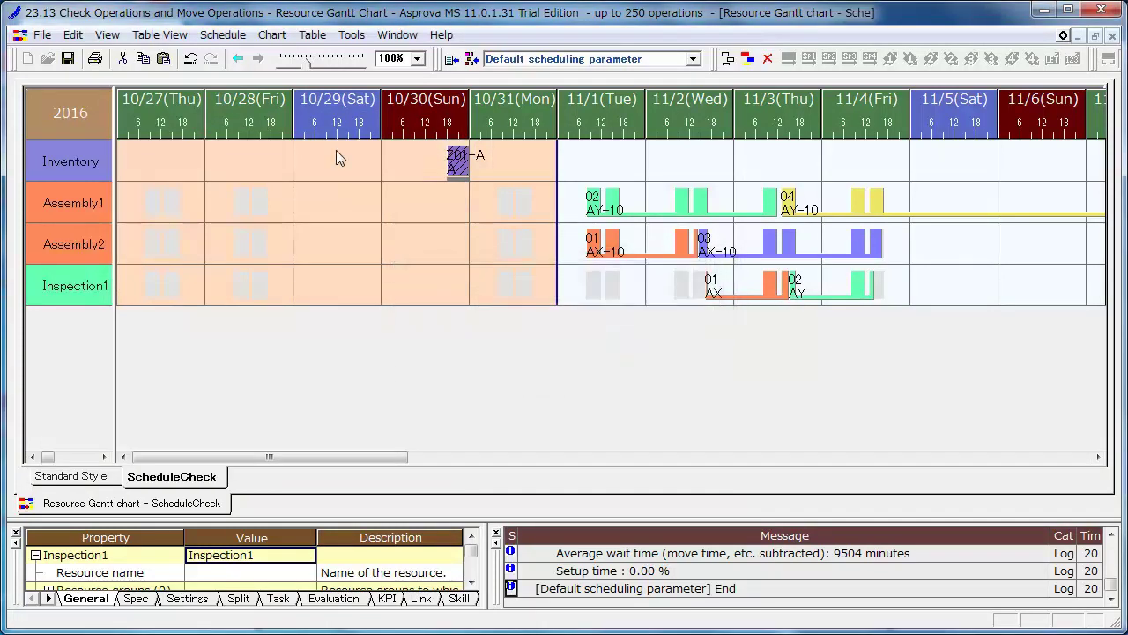
Set ScheduleCheck as the default style of the Resource Gantt chart.
right_click(50, 104)
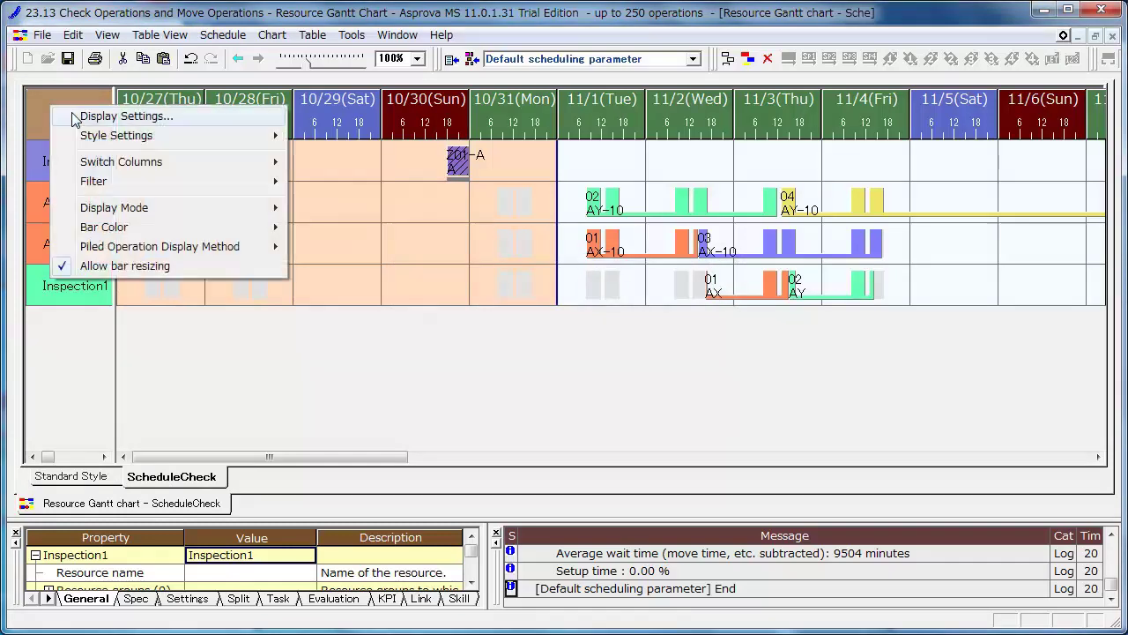
mouse_move(113, 143)
mouse_move(370, 197)
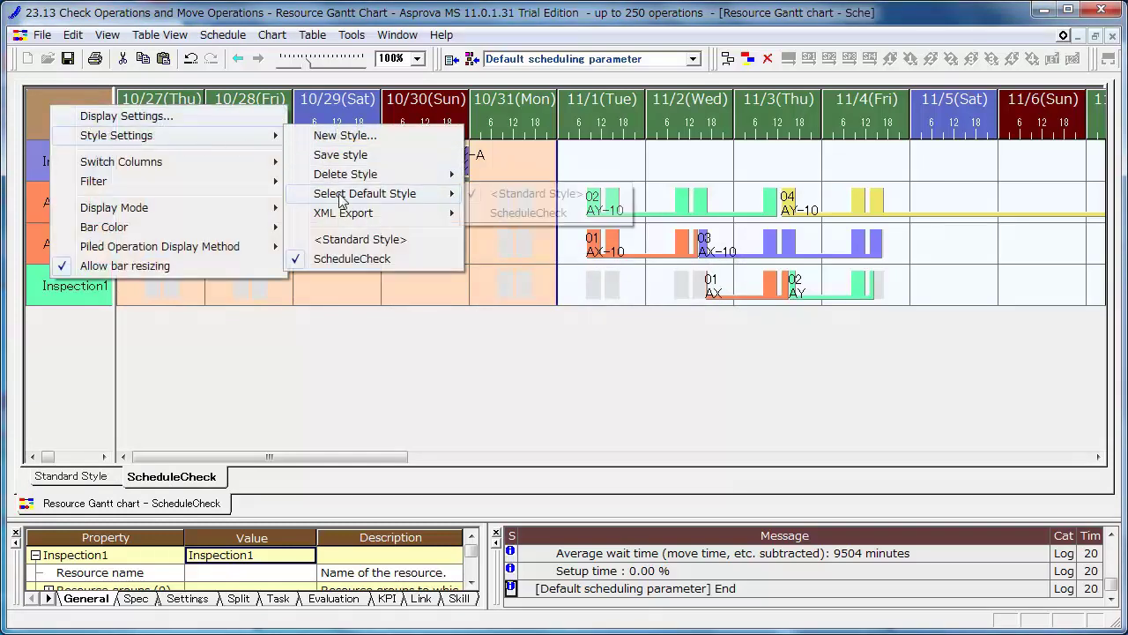
click(494, 216)
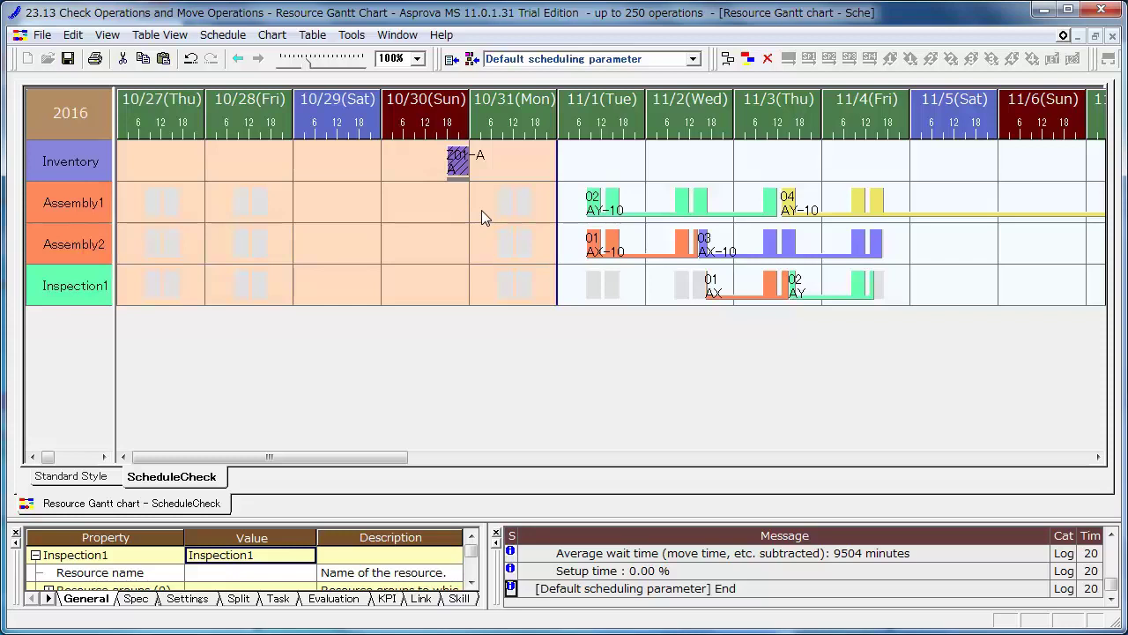
Make all Gantt chart rows taller and widen the time scale so each day shows three-hour marks.
drag(106, 183, 106, 212)
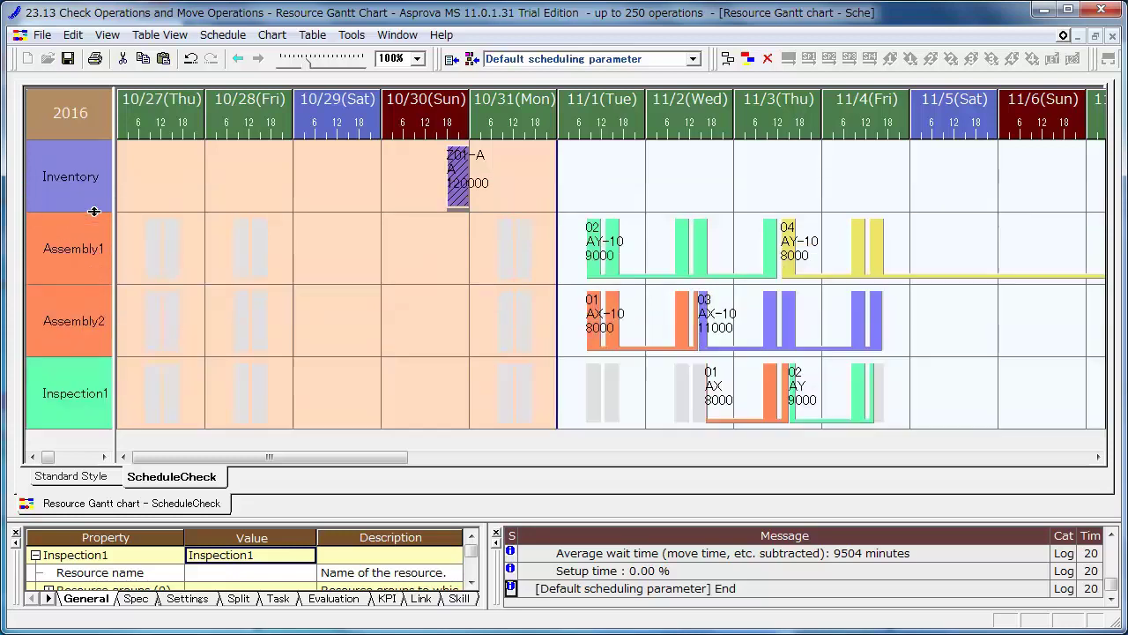
drag(653, 133, 696, 132)
drag(284, 458, 370, 438)
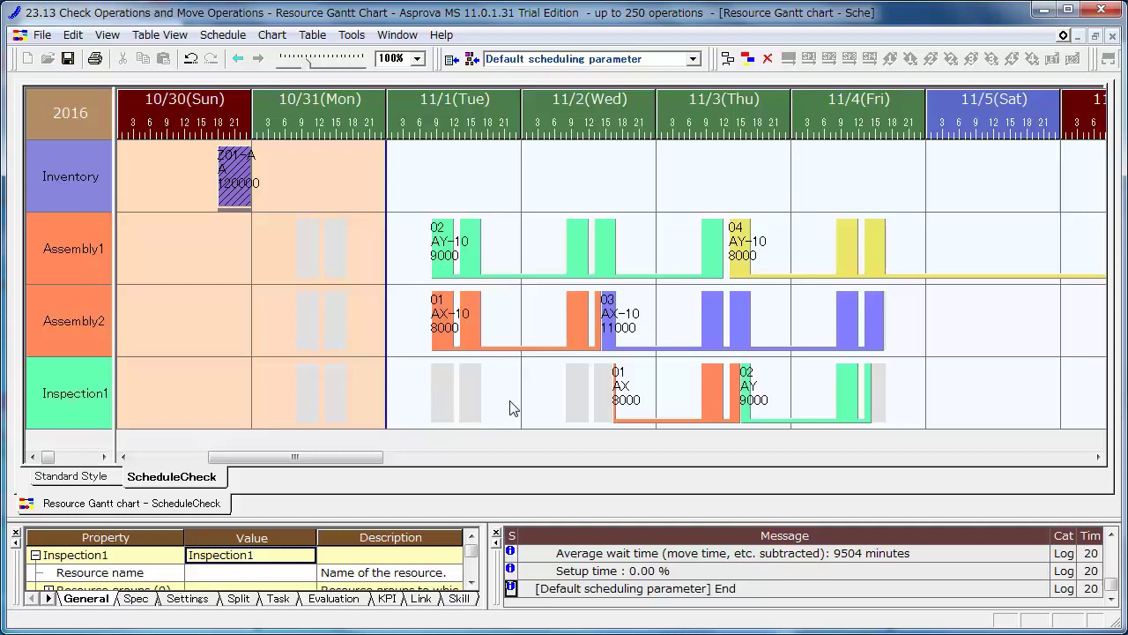
Move operation 03 (AX-10, quantity 11000) from Assembly2 onto operation 02's starting position on Assembly1 on 11/1.
mouse_move(611, 325)
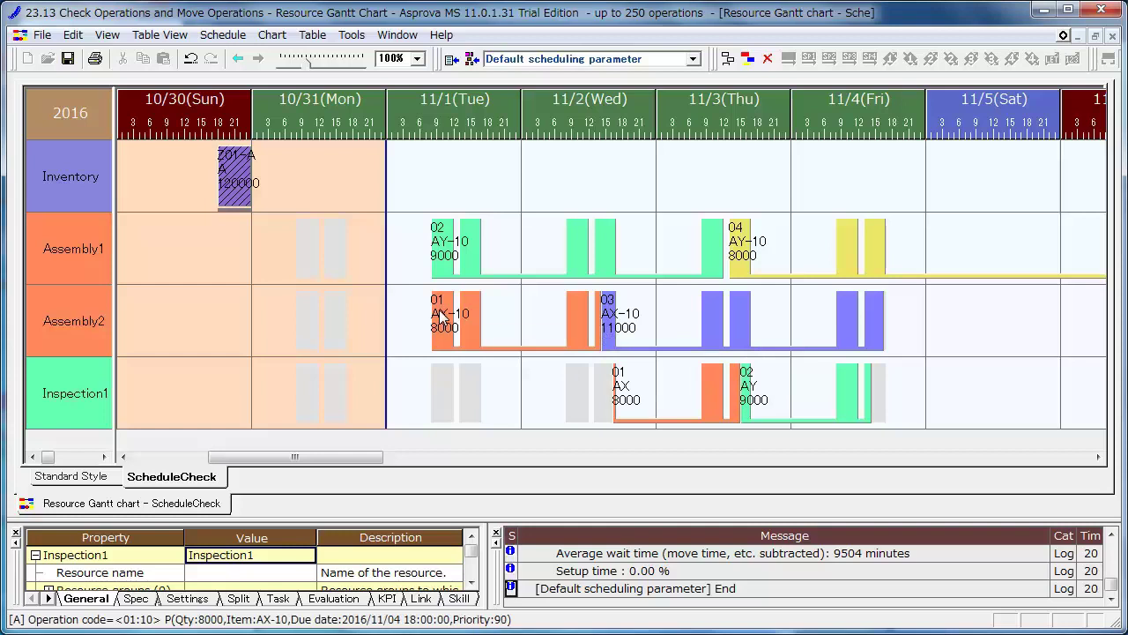
mouse_move(440, 314)
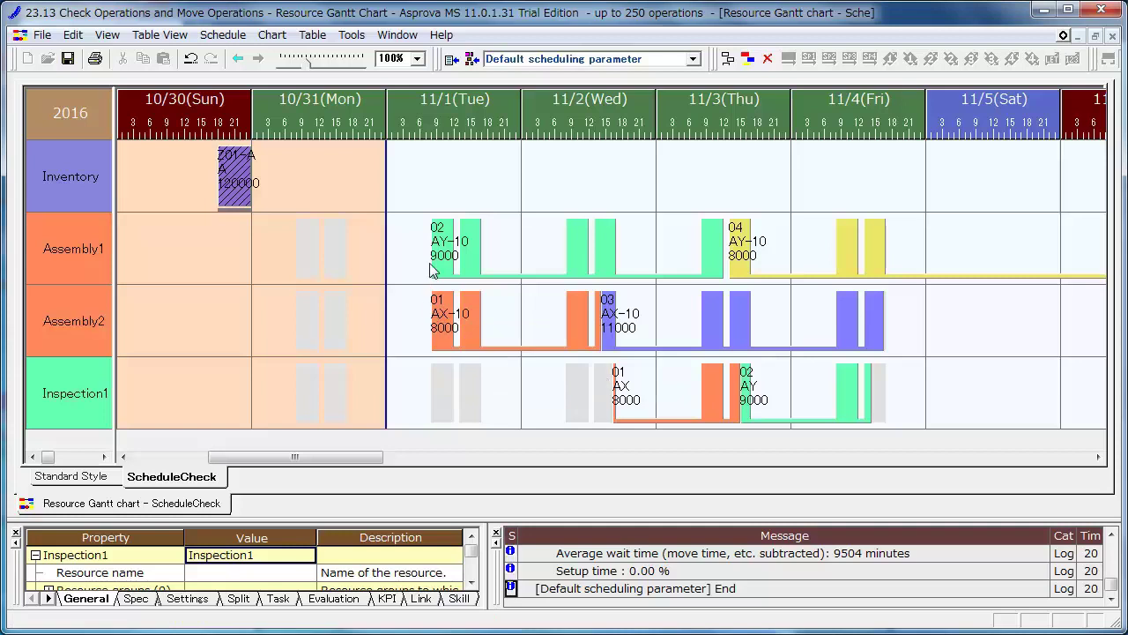
mouse_move(440, 253)
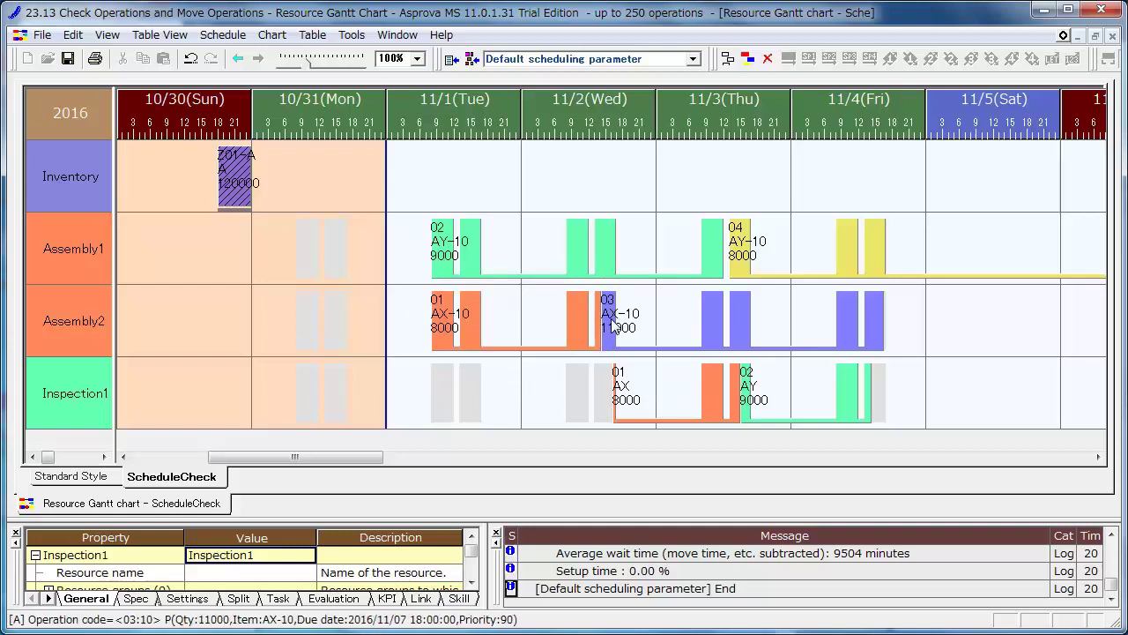
drag(614, 325, 443, 245)
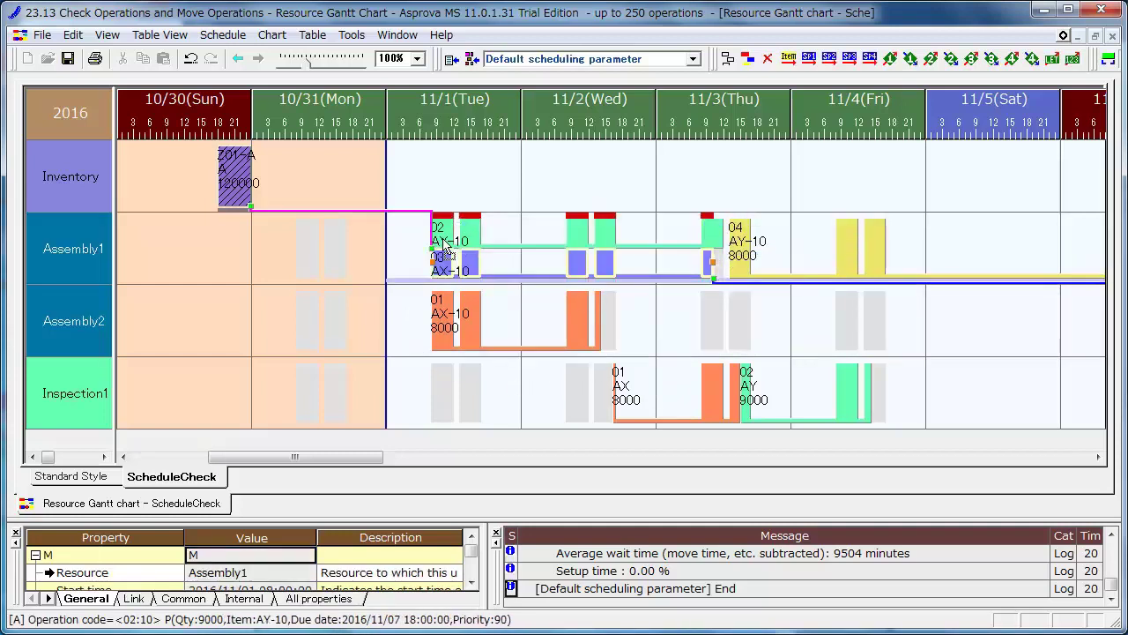
Reschedule the operations with the default scheduling parameter to resolve the overlap of operations 02 and 03 on Assembly1.
click(648, 315)
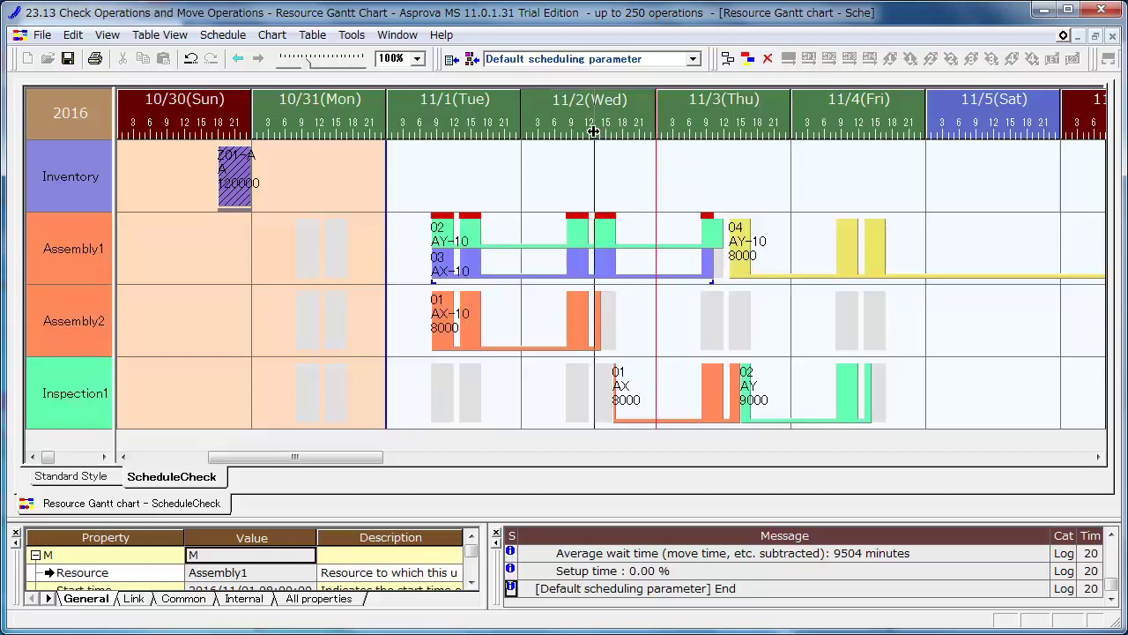
scroll(587, 133, down, 1)
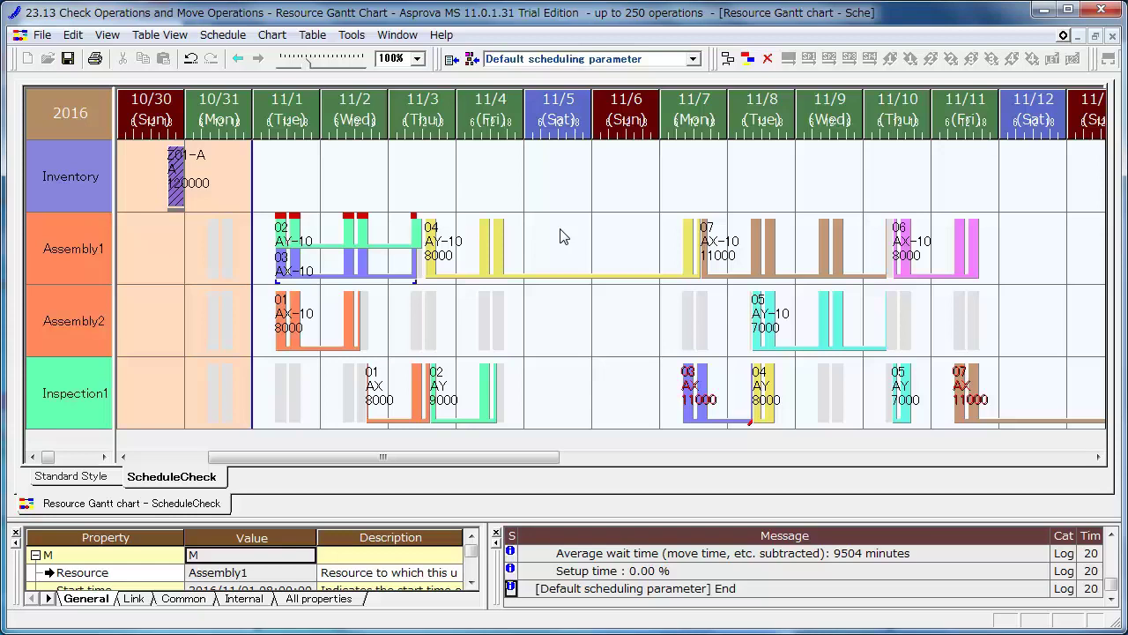
click(748, 58)
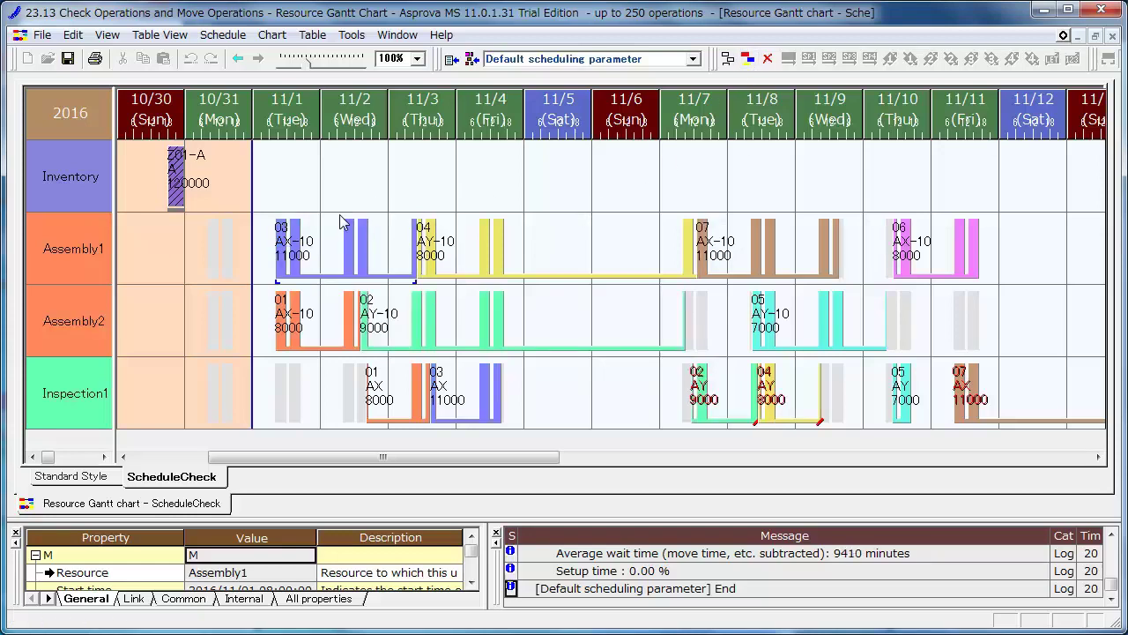
Examine the rescheduled assembly operations 03 and 02 and the Inspection1 operations 03, 02 and 04 with their links.
click(296, 239)
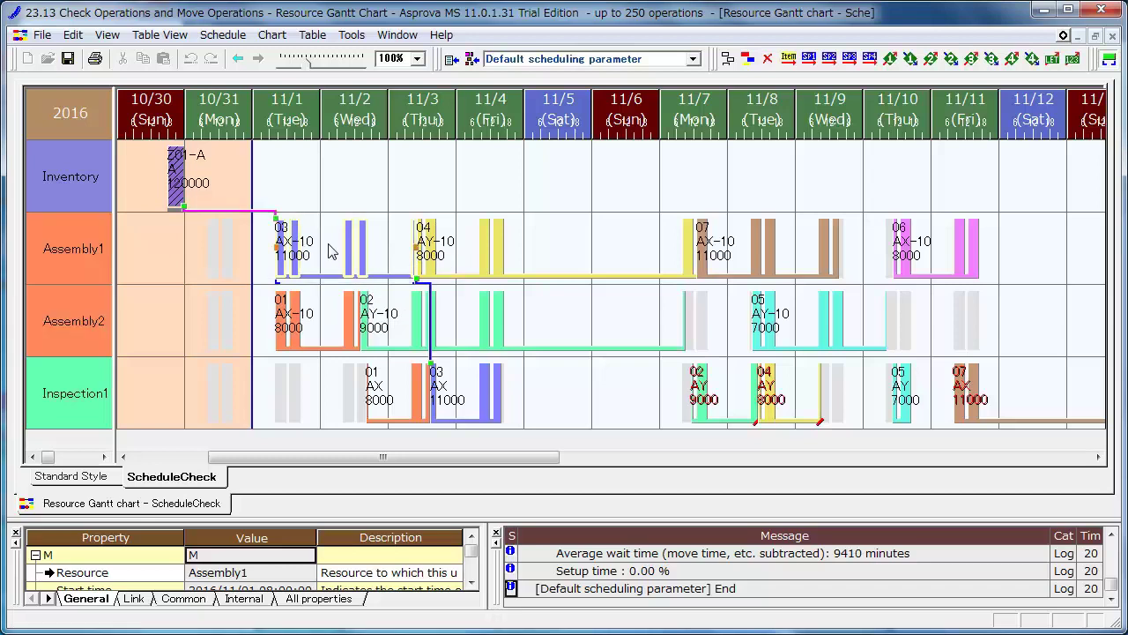
click(422, 308)
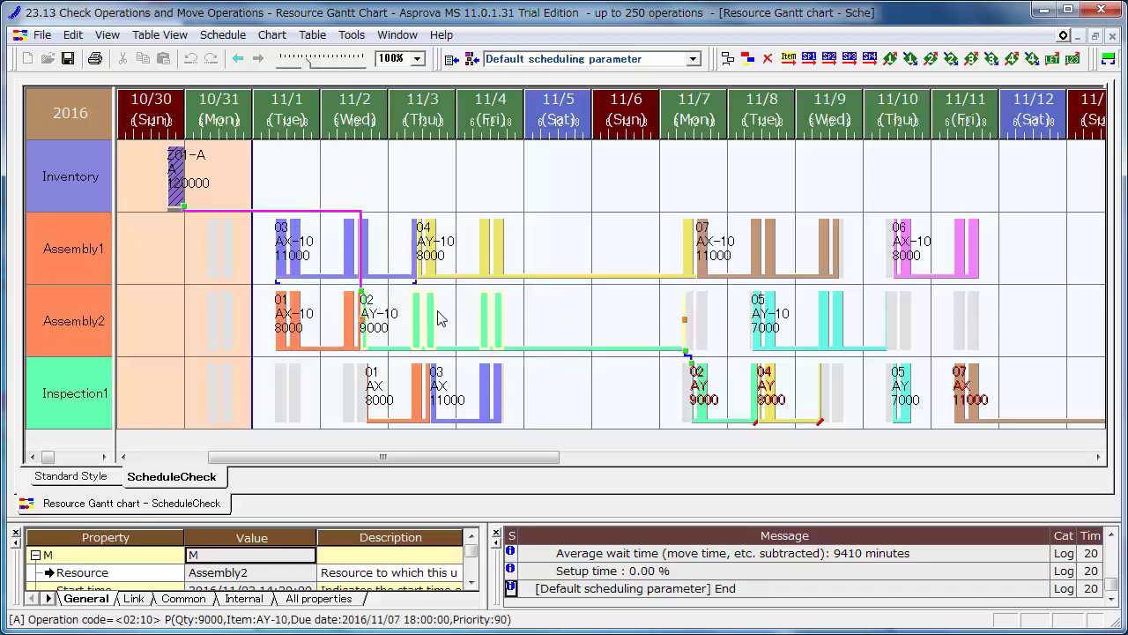
click(574, 394)
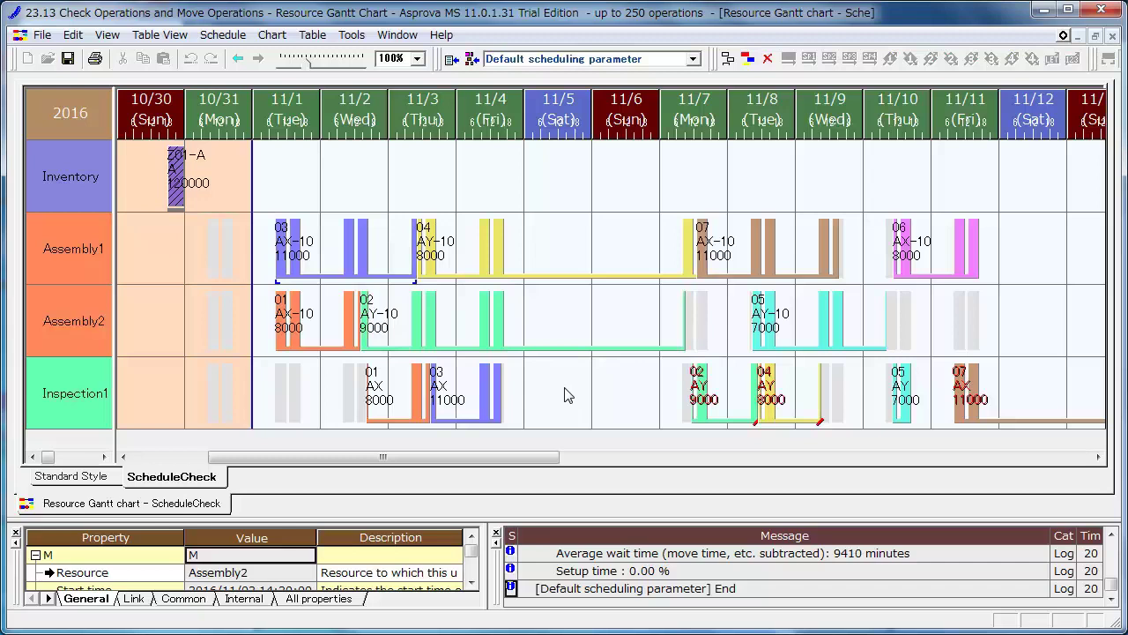
click(487, 391)
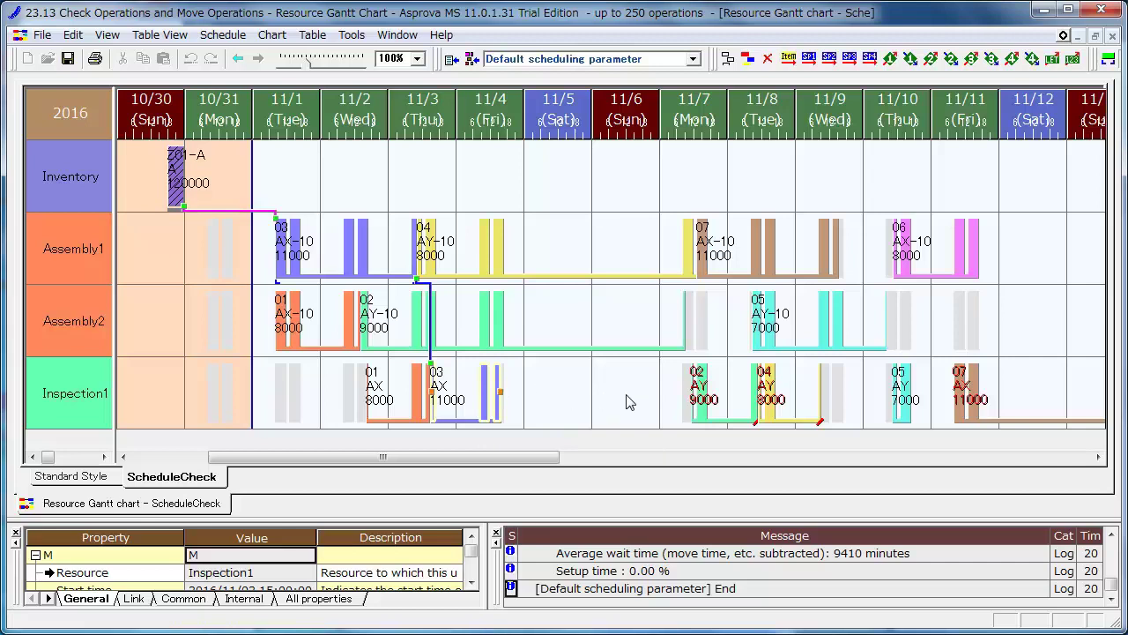
click(705, 395)
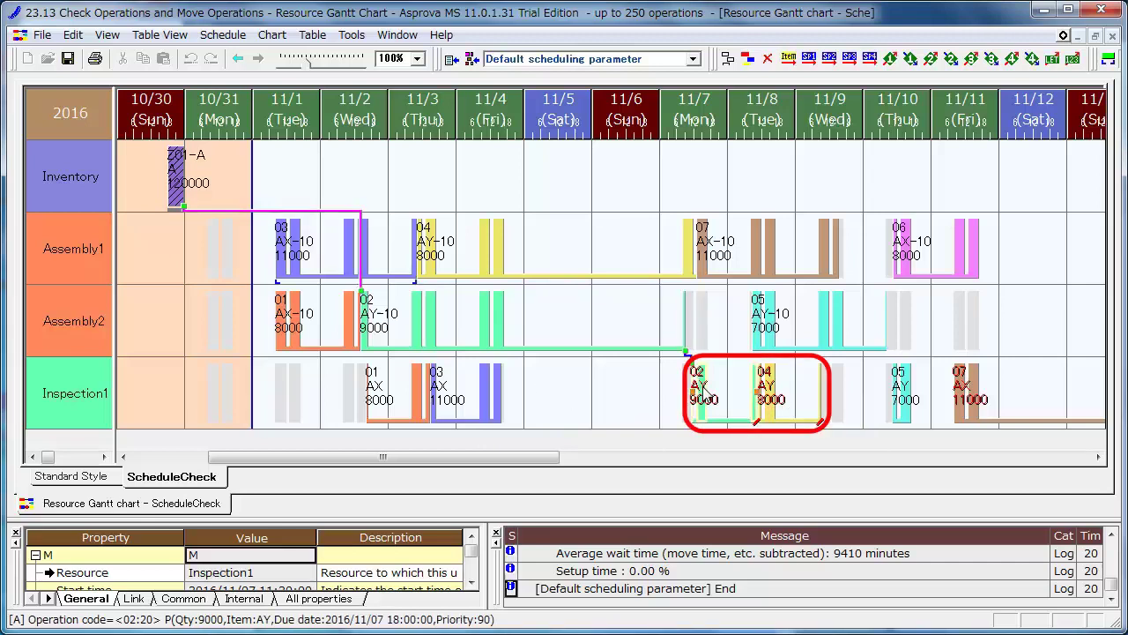
click(783, 398)
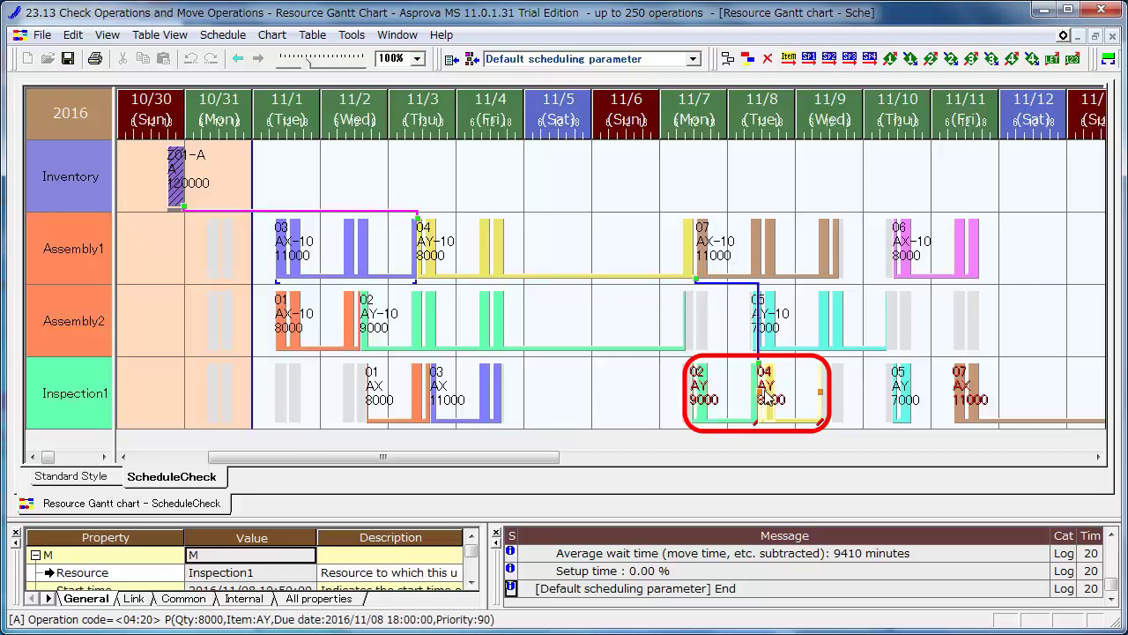
click(630, 399)
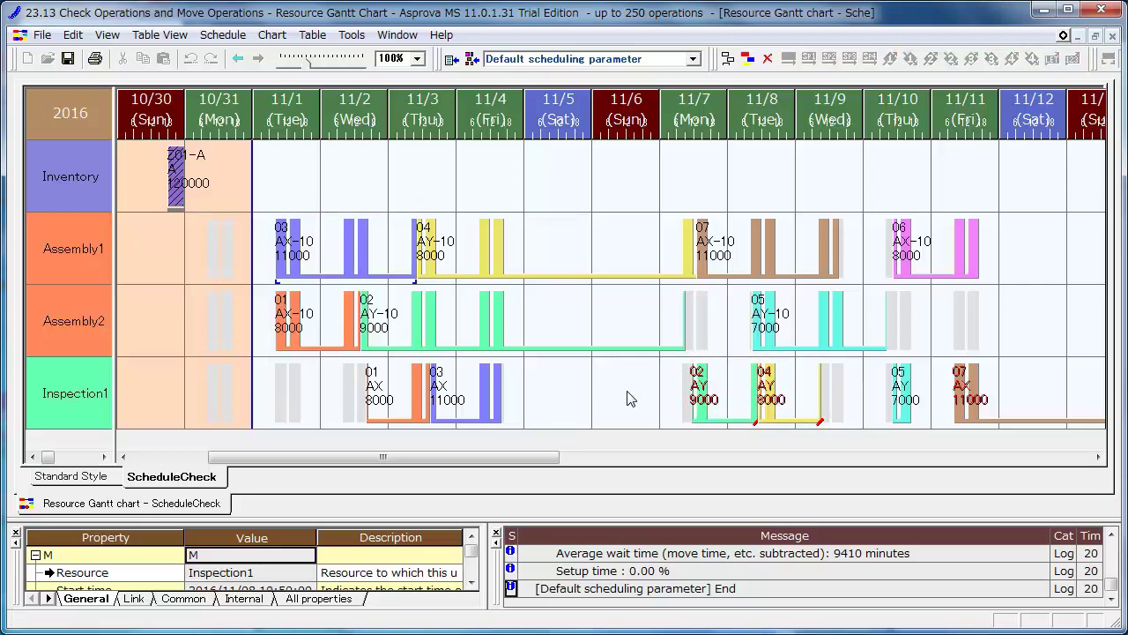